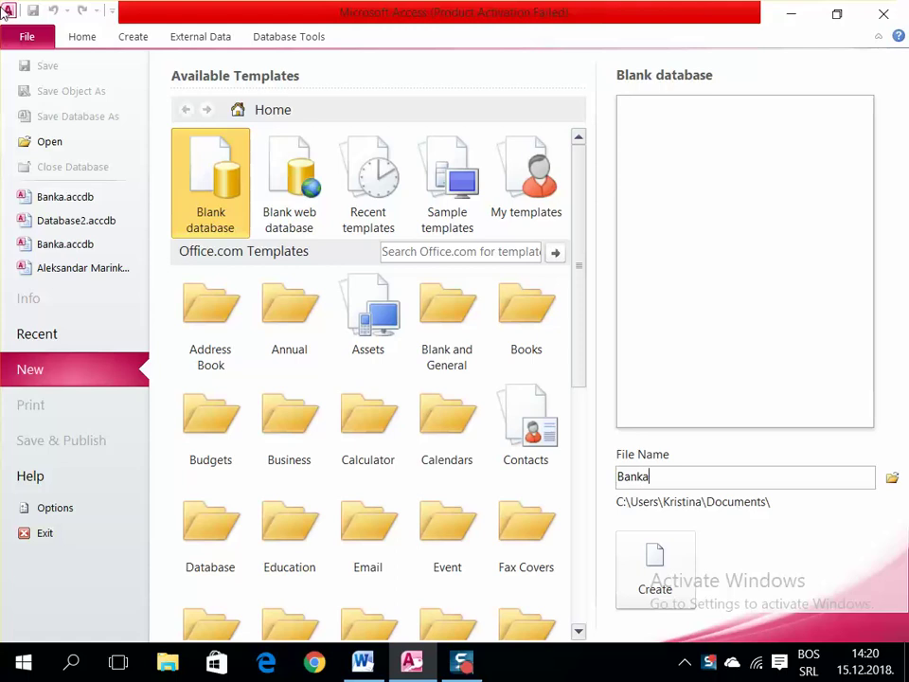
- Create a new blank database named Banka, browsing for the Desktop as its save location
key("Tab")
key("Return")
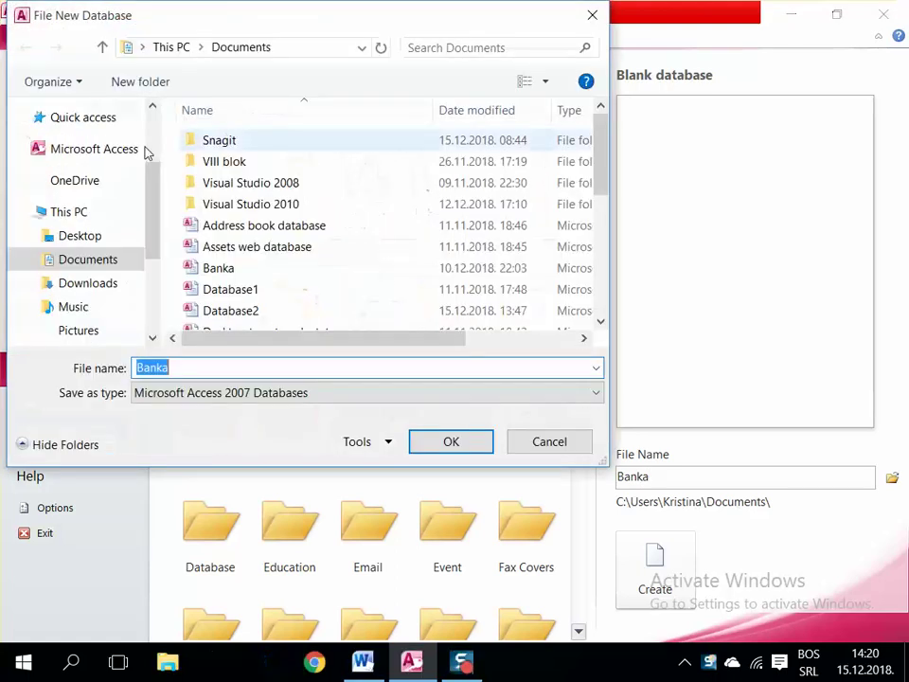
left_click_drag(158, 170, 158, 124)
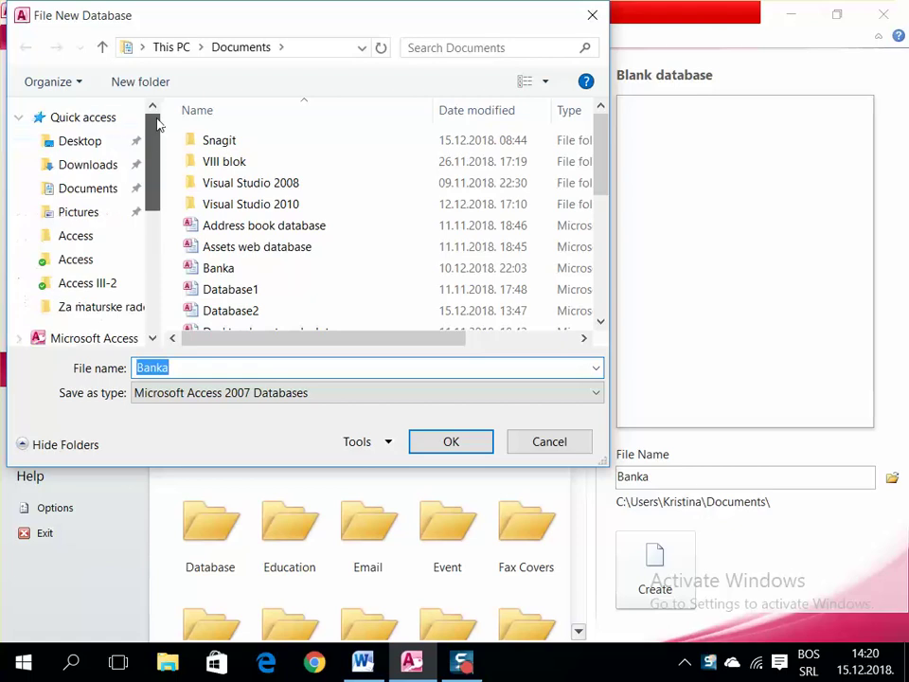
key("Return")
- Switch Table1 to Design View and add an IDBANKE field of type Number with the Integer field size
right_click(207, 145)
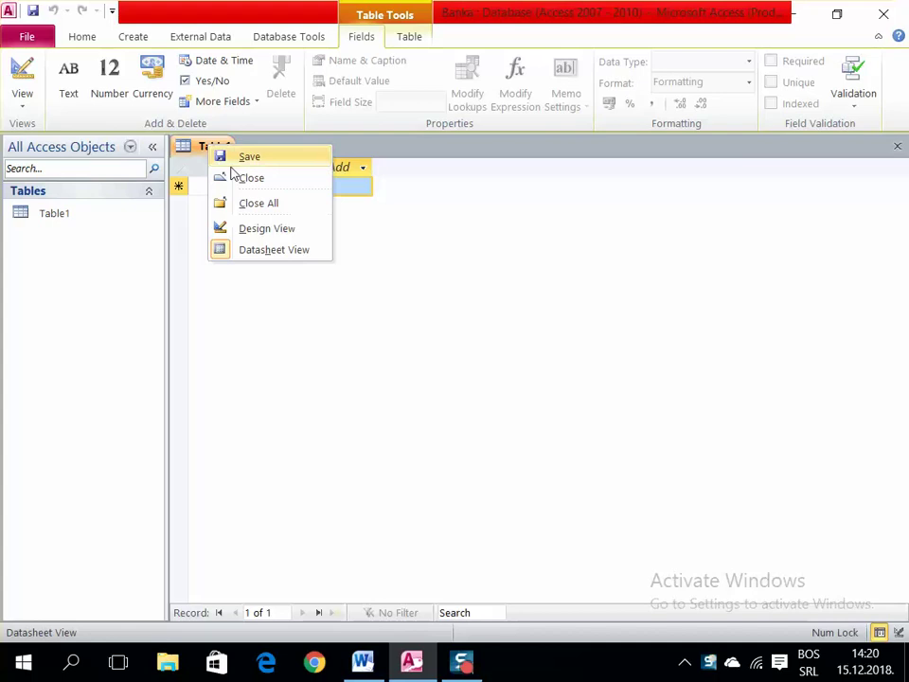
left_click(232, 227)
type("IDBANKE")
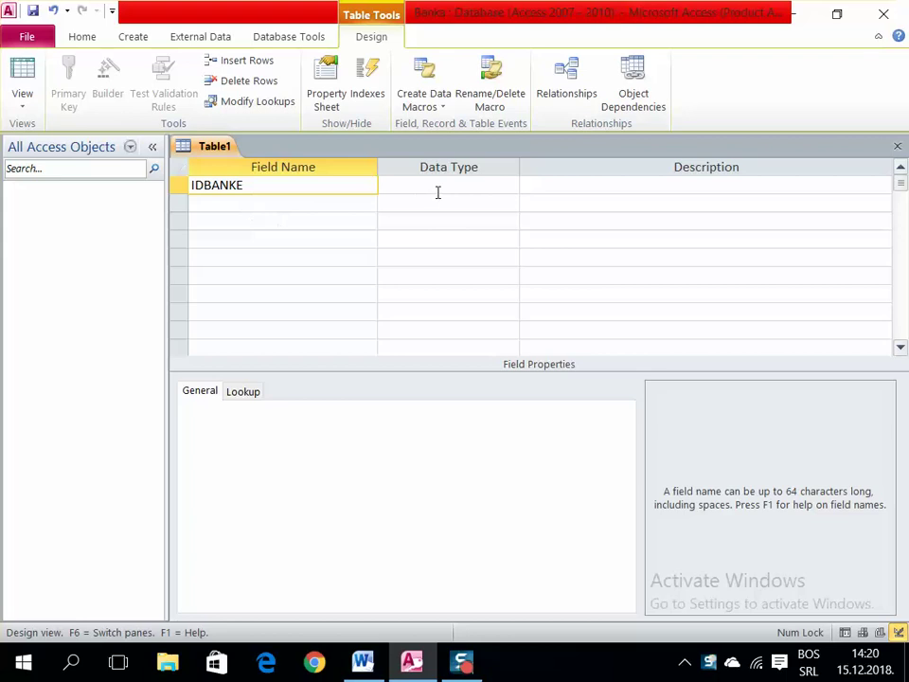
key("Tab")
type("n")
key("Tab")
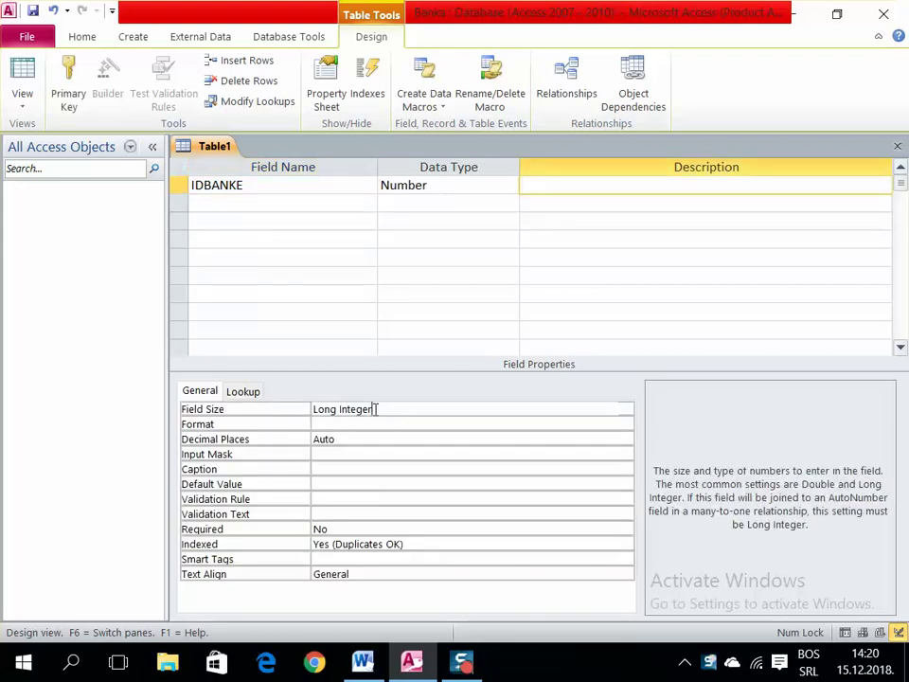
left_click(244, 406)
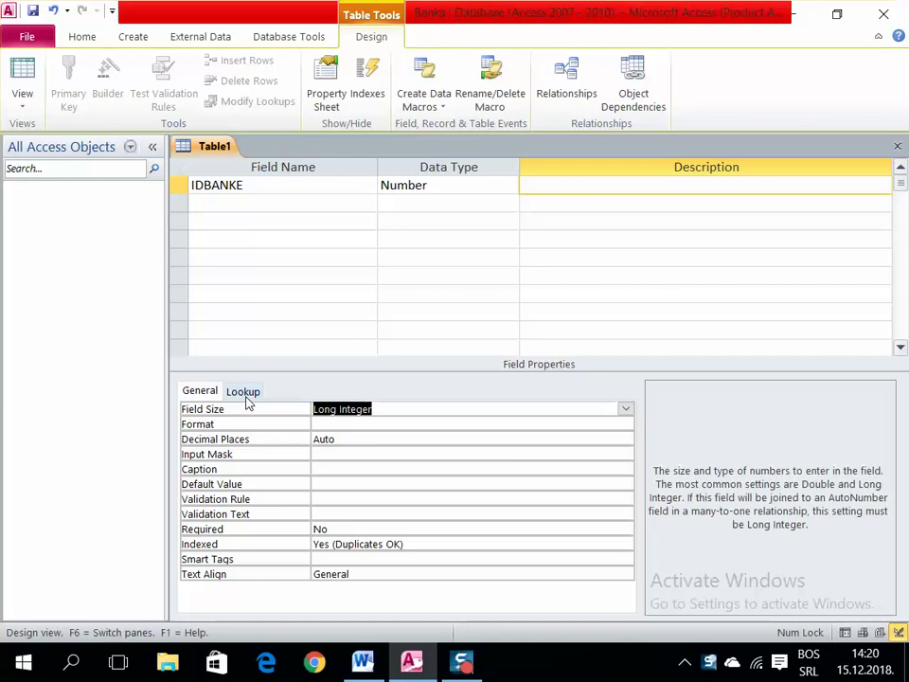
- Make IDBANKE the primary key with input mask 09, validation rule Between 1 And 99 and validation text Greška!
right_click(220, 180)
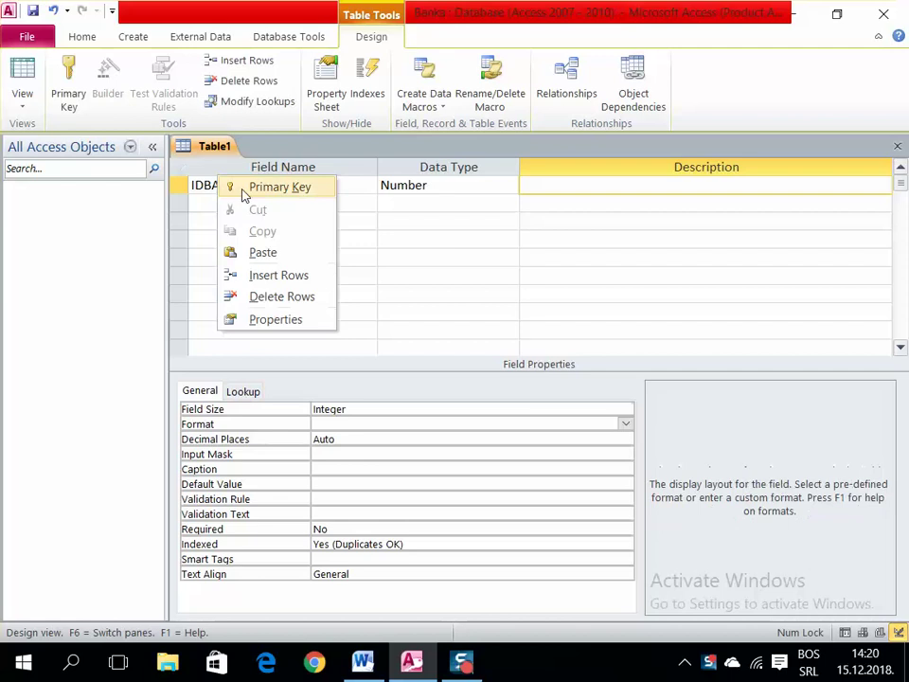
left_click(274, 187)
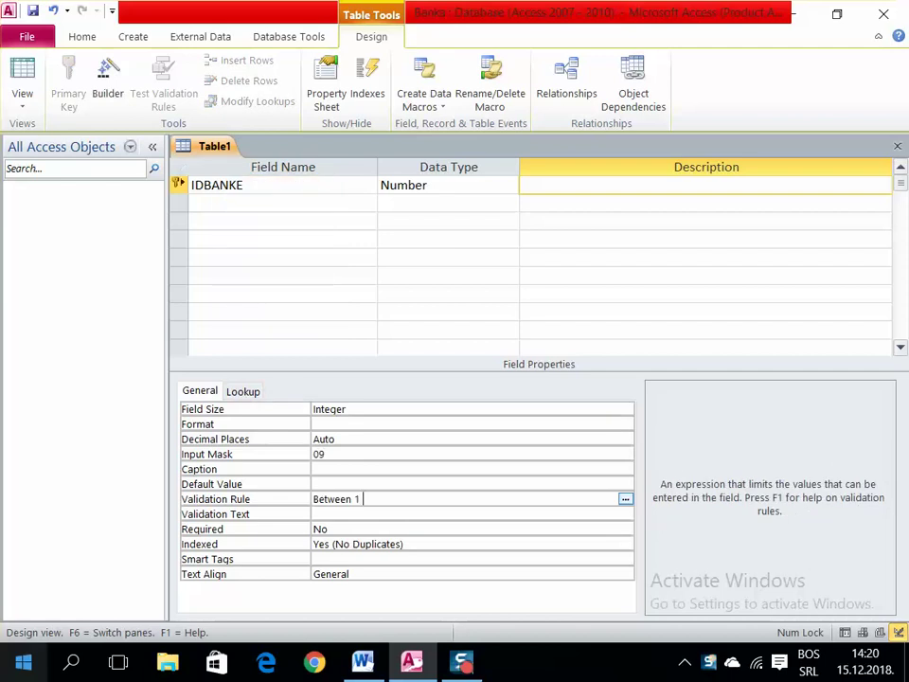
type("And 99")
key("Return")
type("Greška!")
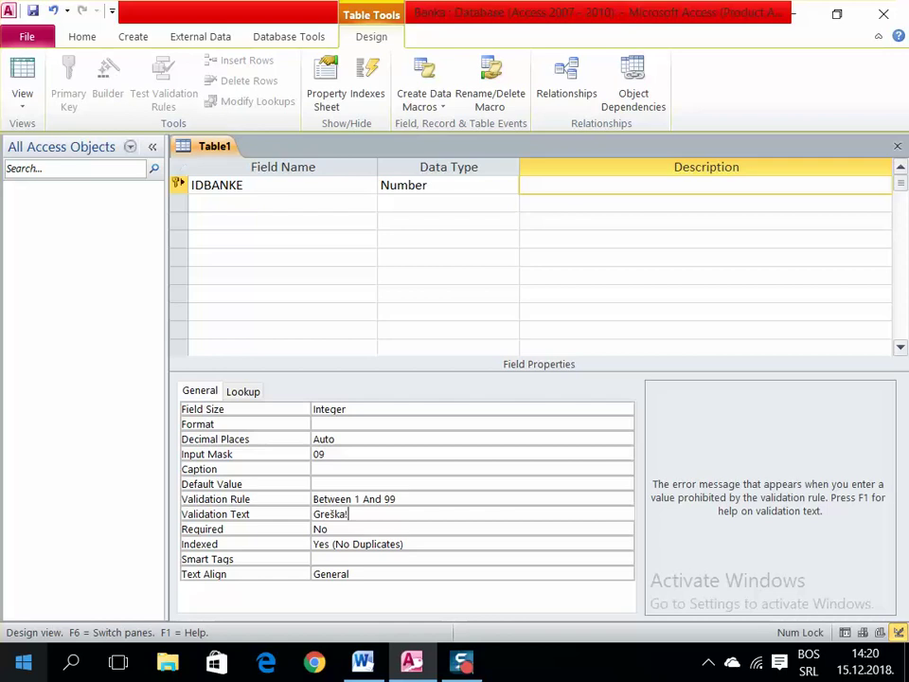
- Add a NAZIV field of type Text with field size 25 and input mask >L????????????????????????
left_click(283, 203)
type("NAZIV")
key("Tab")
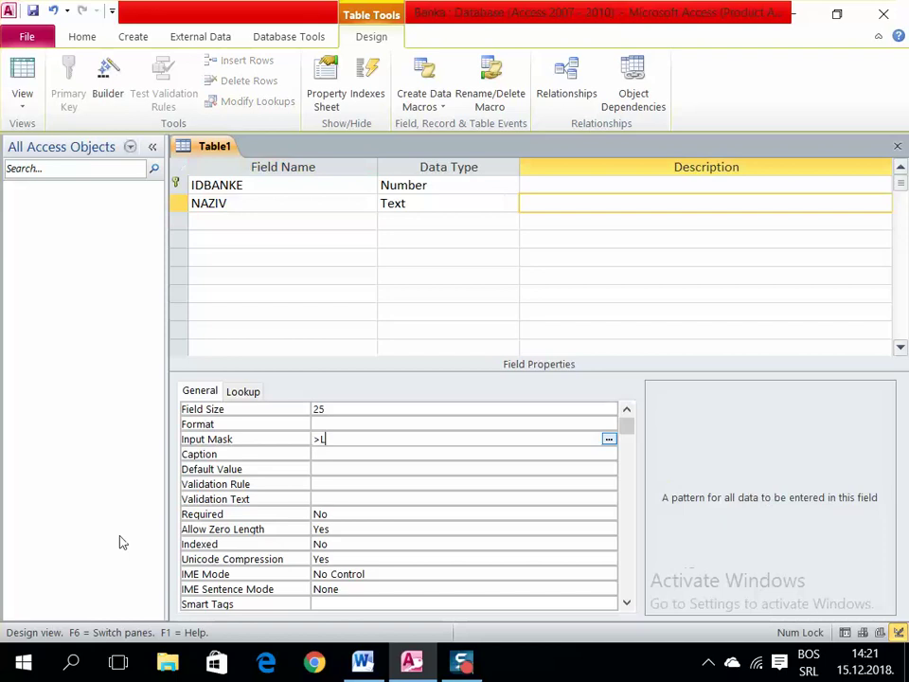
type("????????????????????????")
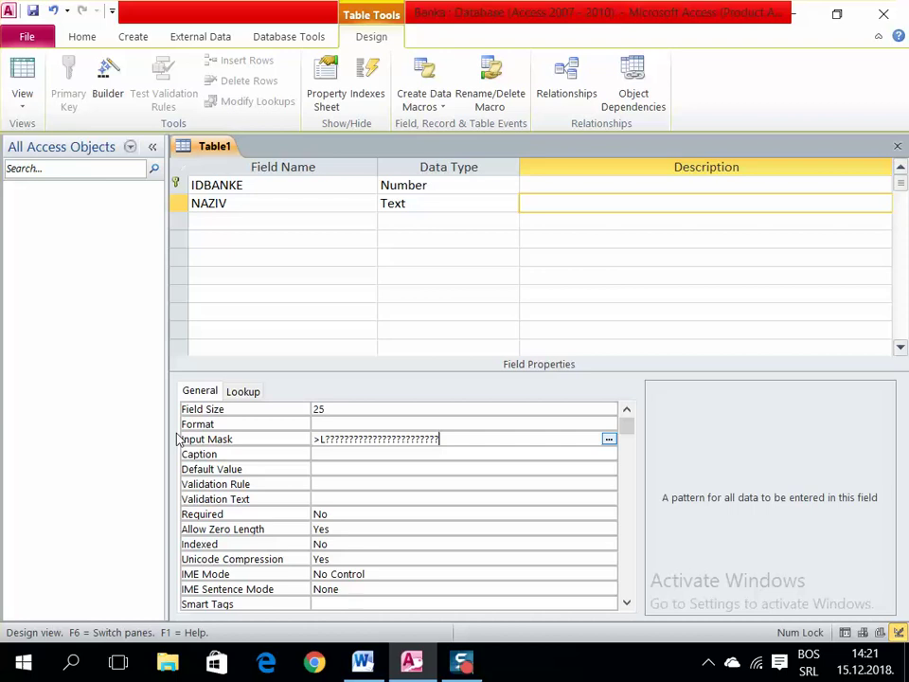
- Add a SJEDIŠTE field and choose the Lookup Wizard as its data type
left_click(257, 225)
type("SJEDIŠTE")
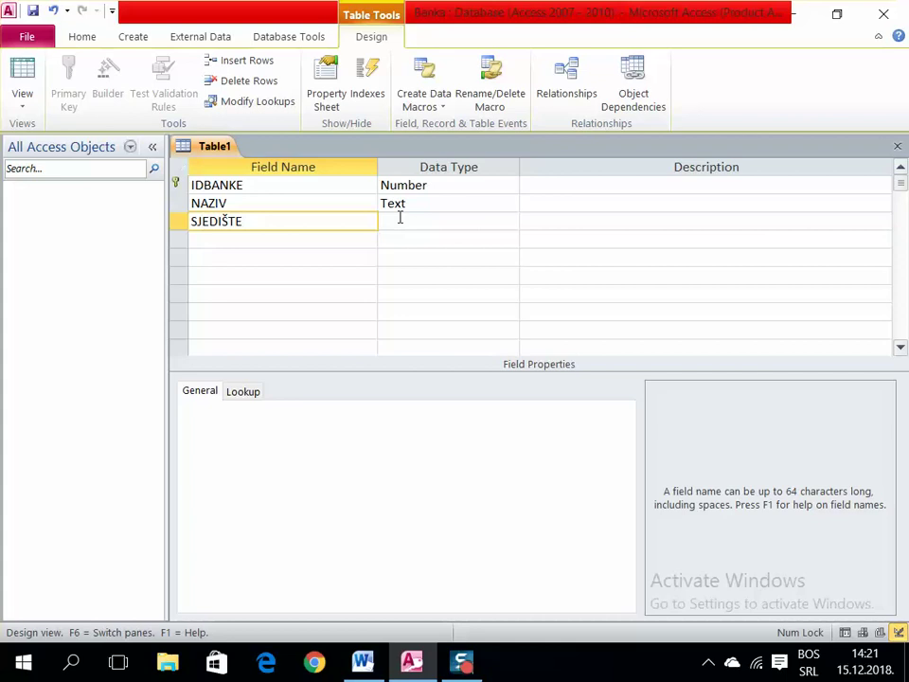
left_click(399, 218)
key("l")
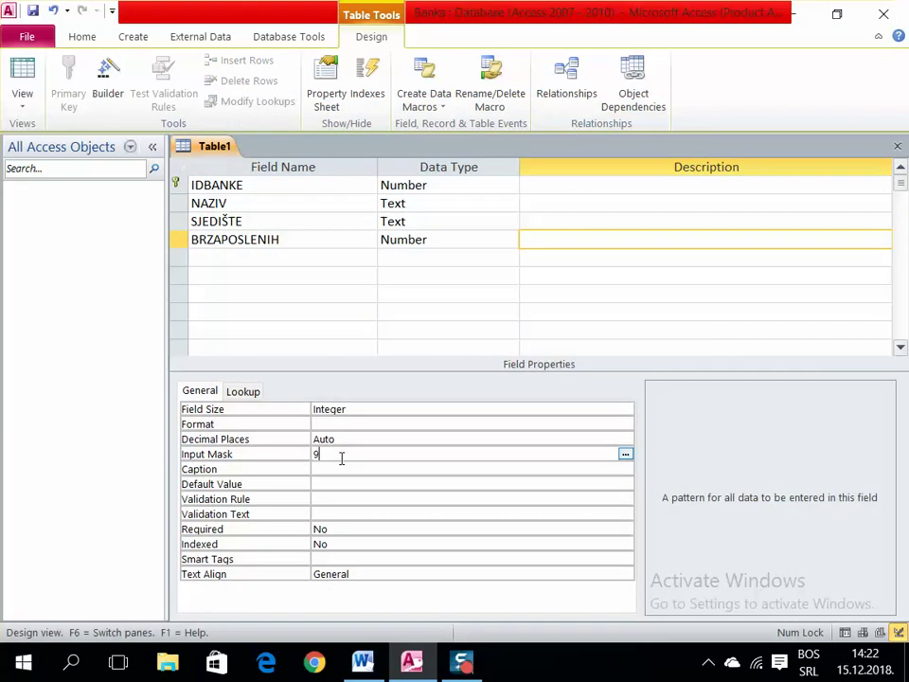
- Give BRZAPOSLENIH the input mask 00, validation rule Between 15 And 99 and validation text Greška!
type("0")
key("Down")
key("Down")
key("Down")
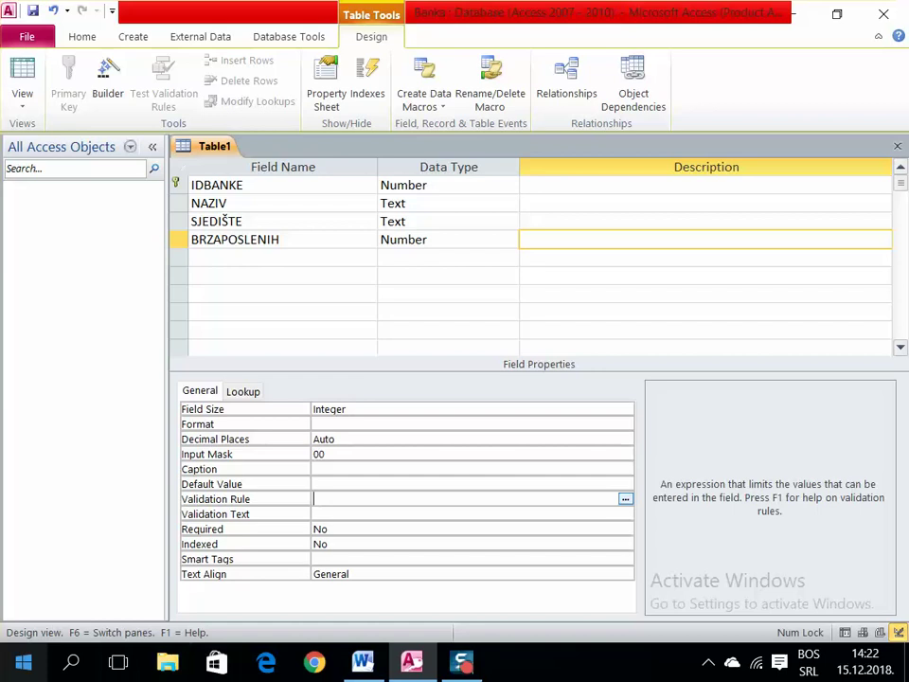
type("Between 15 And 99")
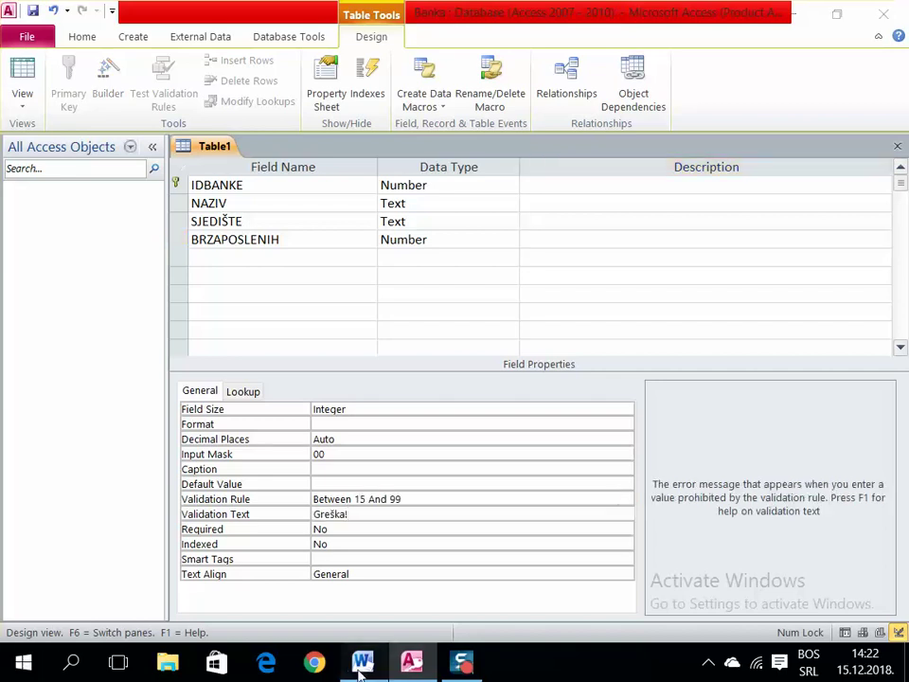
- Switch to the Word assignment, select the first table's name BANKE, and return to Access
key("alt+Tab")
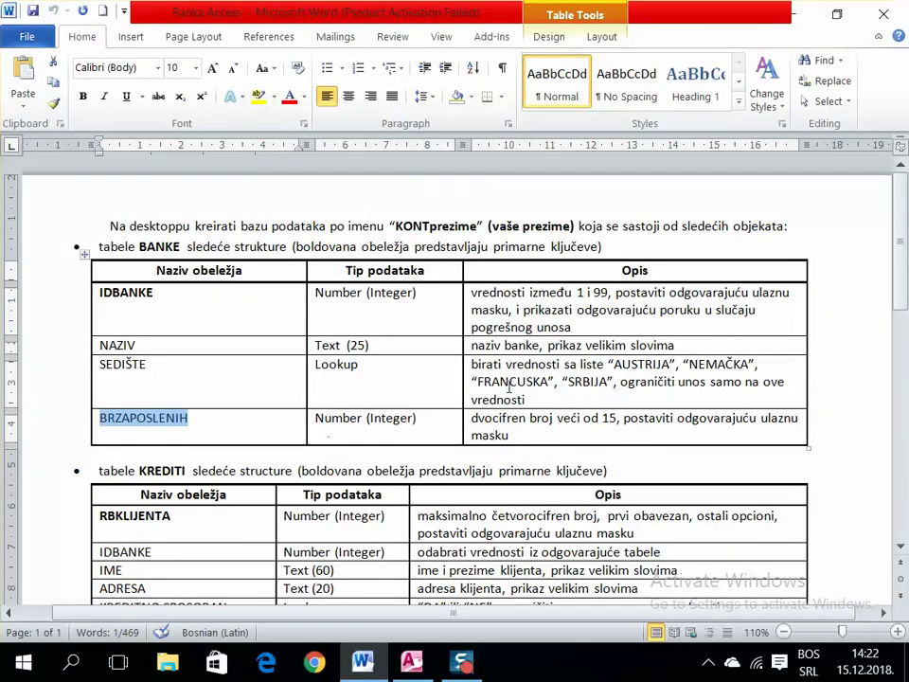
double_click(159, 247)
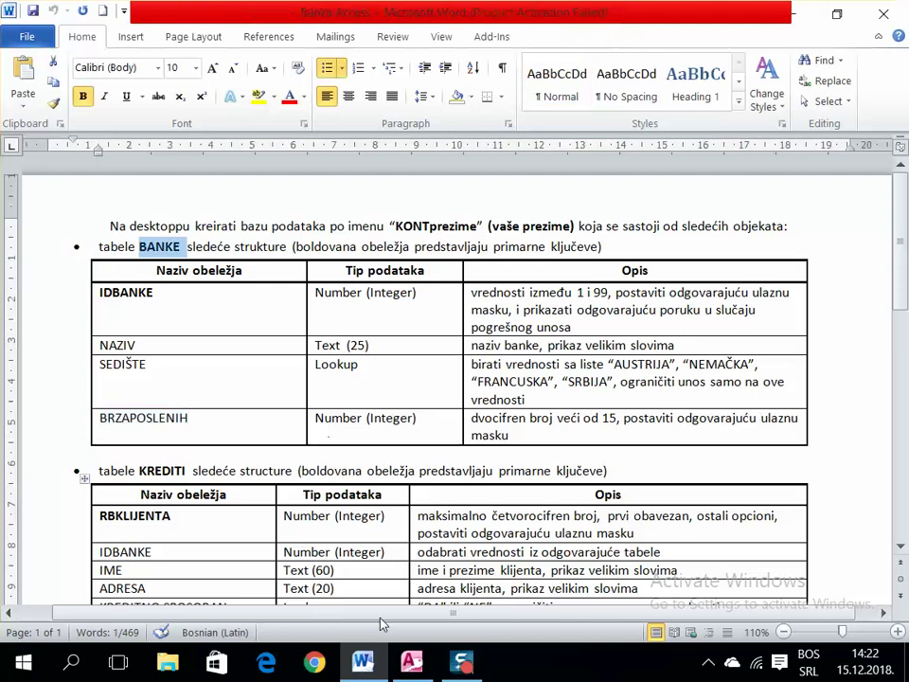
left_click(415, 668)
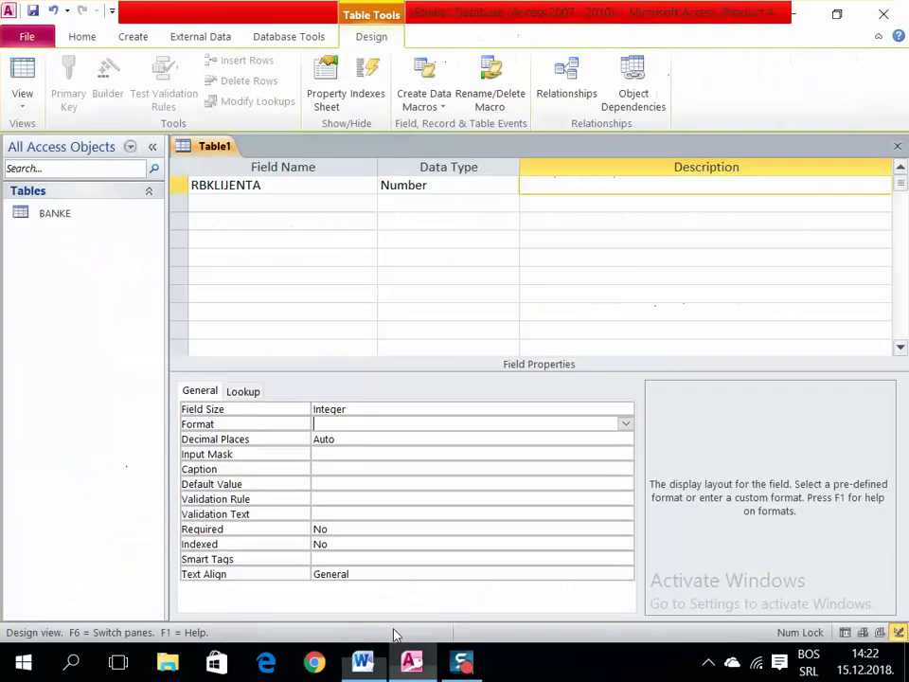
- Enter 09 in the RBKLIJENTA input mask and consult the KREDITI field specifications in the Word assignment
left_click(349, 456)
type("09")
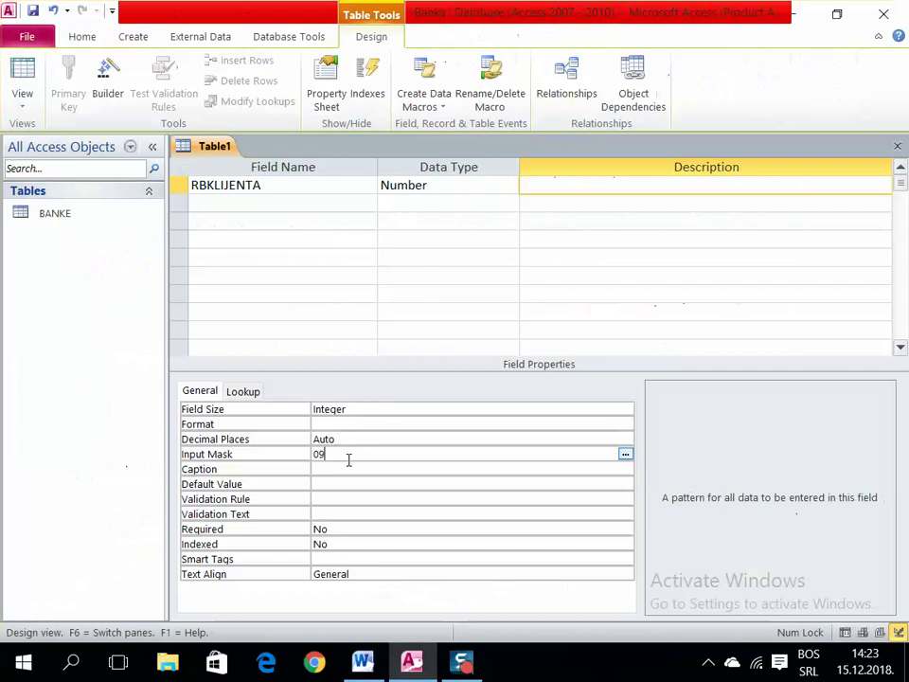
key("alt+Tab")
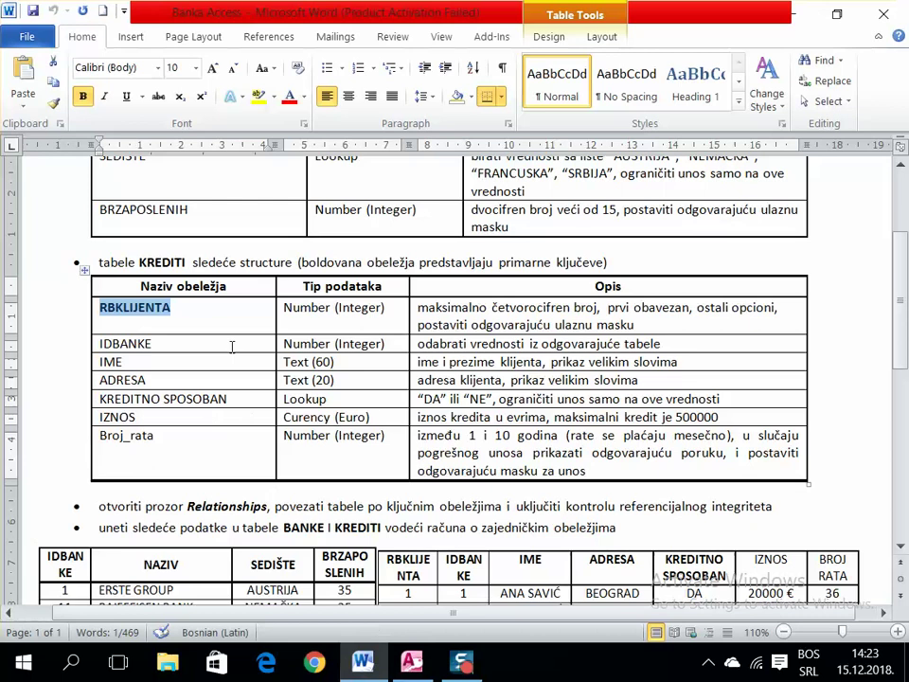
key("alt+Tab")
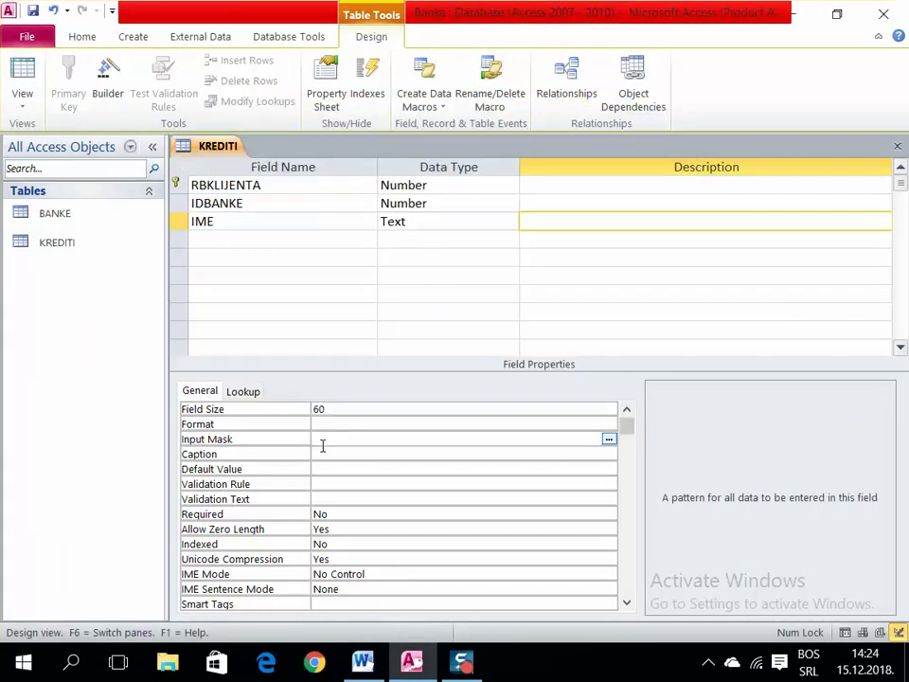
- Start the IME input mask with >, add a Text field ADRESA, and enter Da as a lookup value
type(">")
key("Tab")
type("ADRESA")
key("Tab")
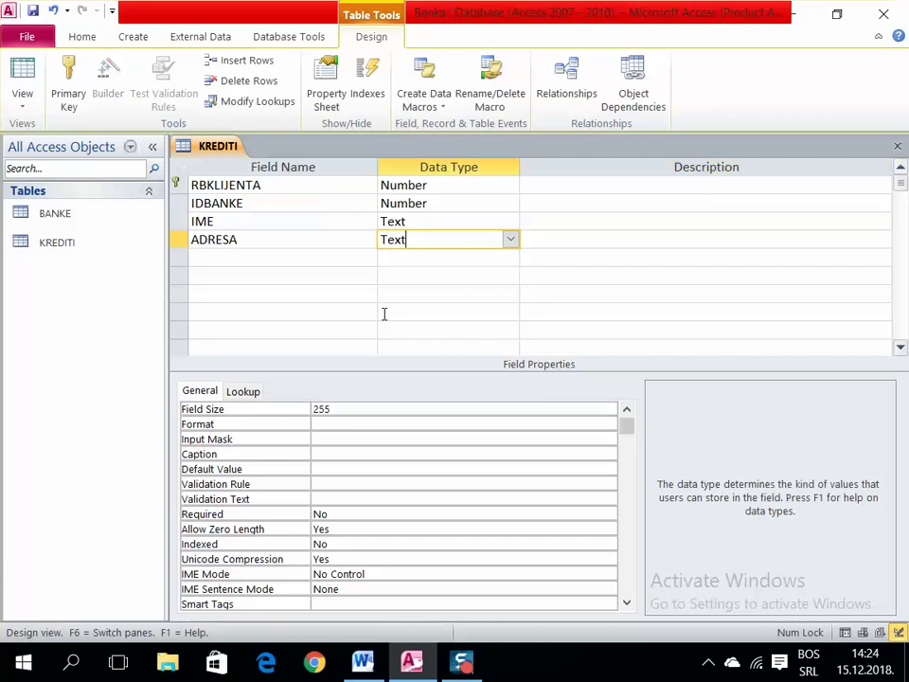
type("Da")
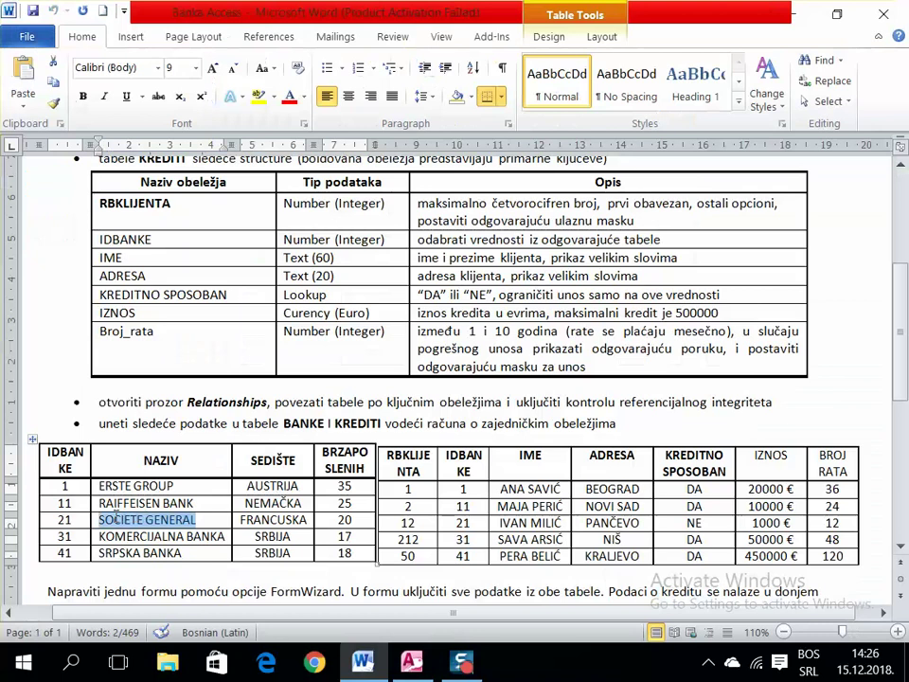
- Take the bank names SOCIETE GENERAL and KOMERCIJALNA BANKA from the Word data table for the BANKE records
key("alt+Tab")
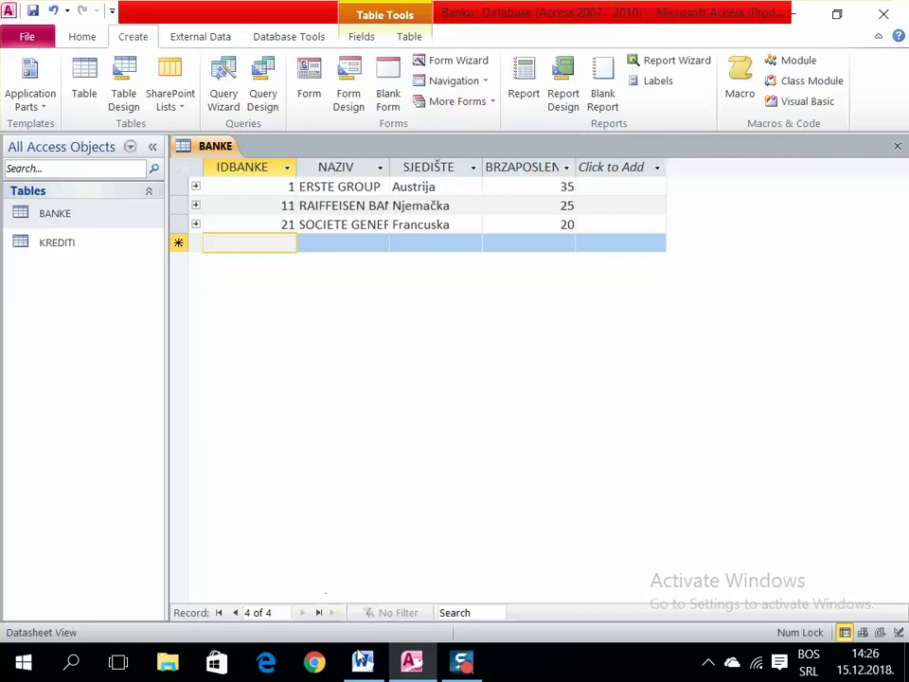
left_click(360, 659)
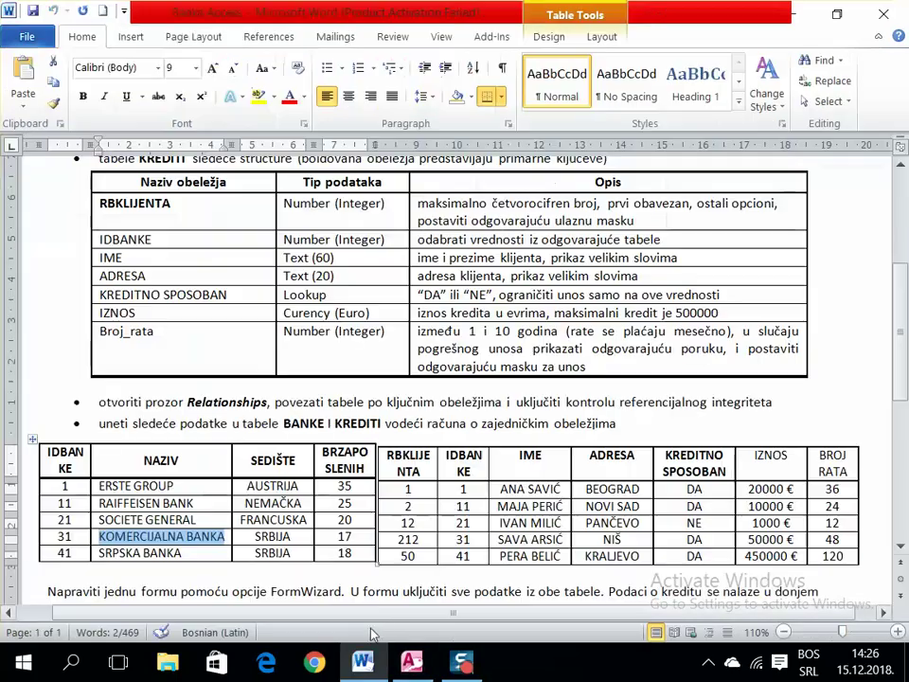
left_click(424, 657)
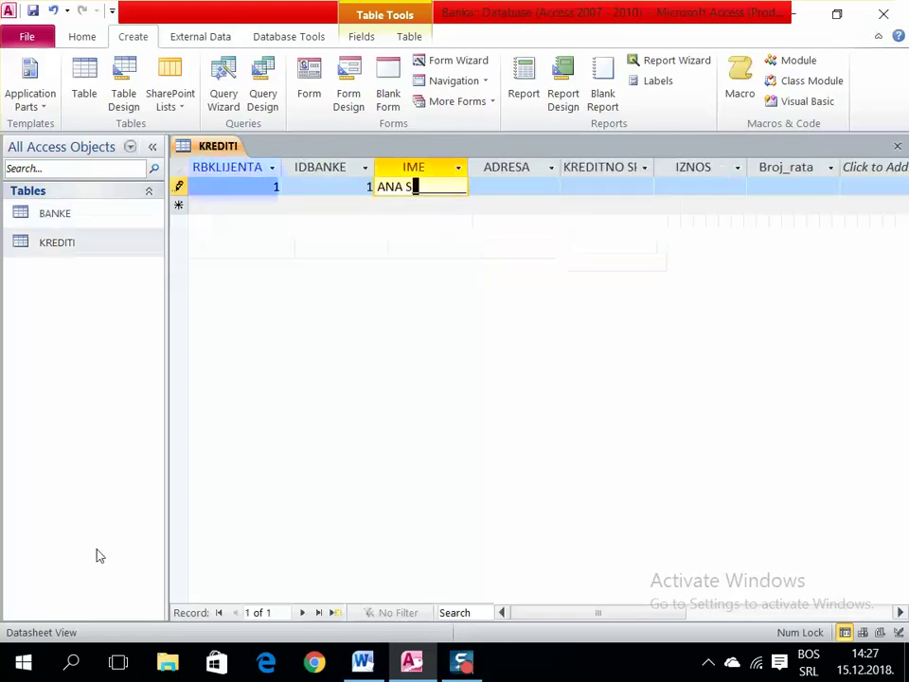
- Complete the client's full name in the first KREDITI record and enter bank ID 11 in the second record
type("AVIĆ")
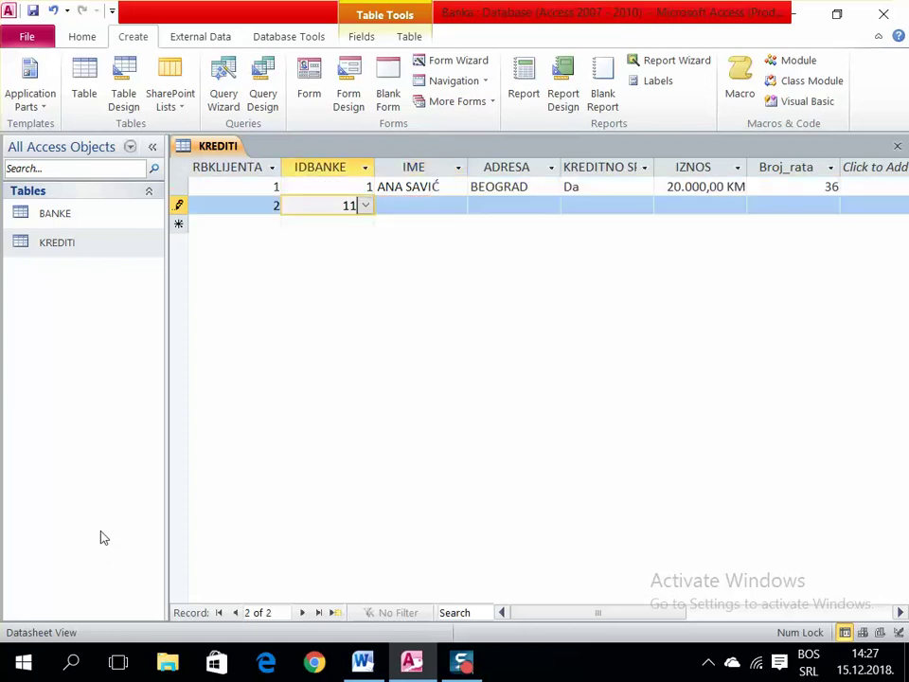
key("Tab")
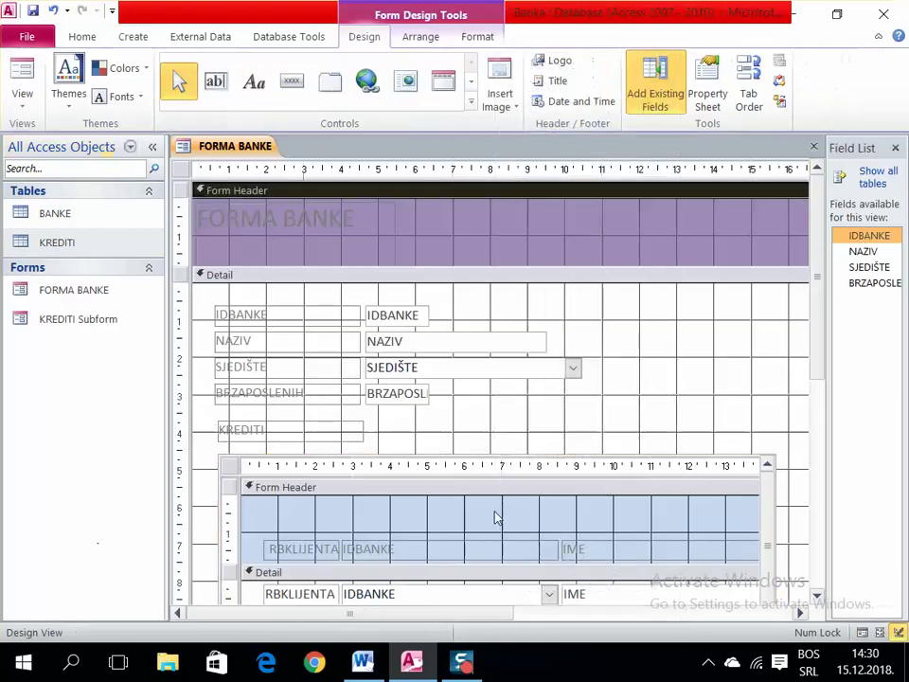
right_click(495, 515)
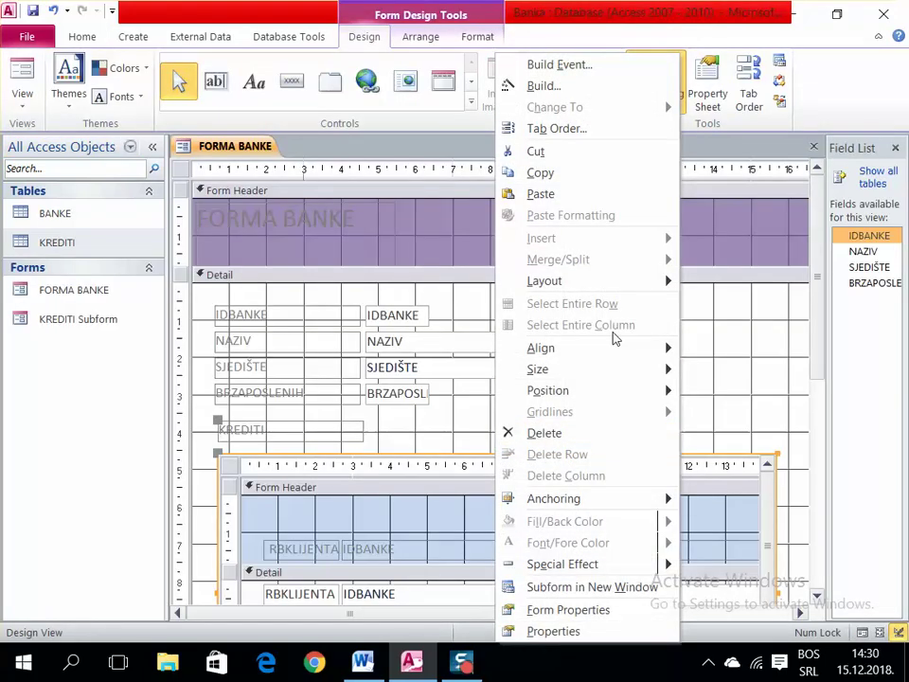
mouse_move(648, 568)
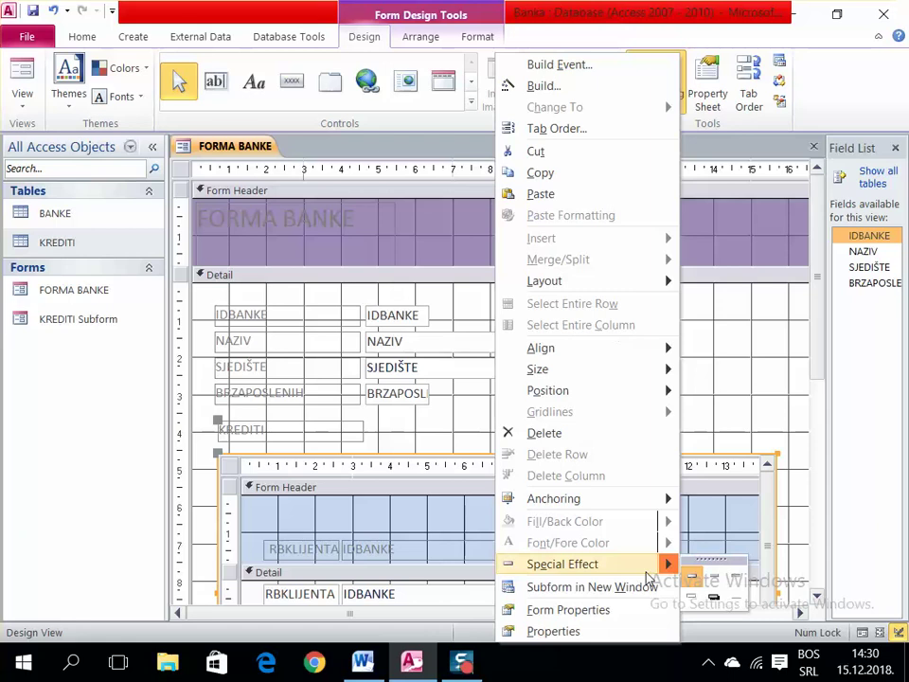
scroll(776, 471, "down", 3)
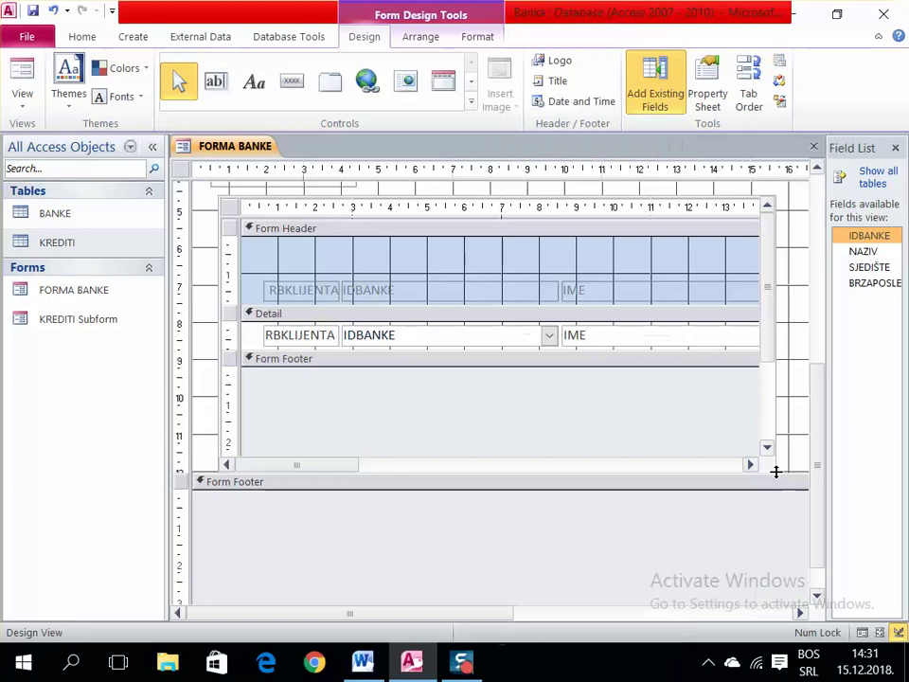
- Open the Banka database's file information page to reach the program options
key("alt+f")
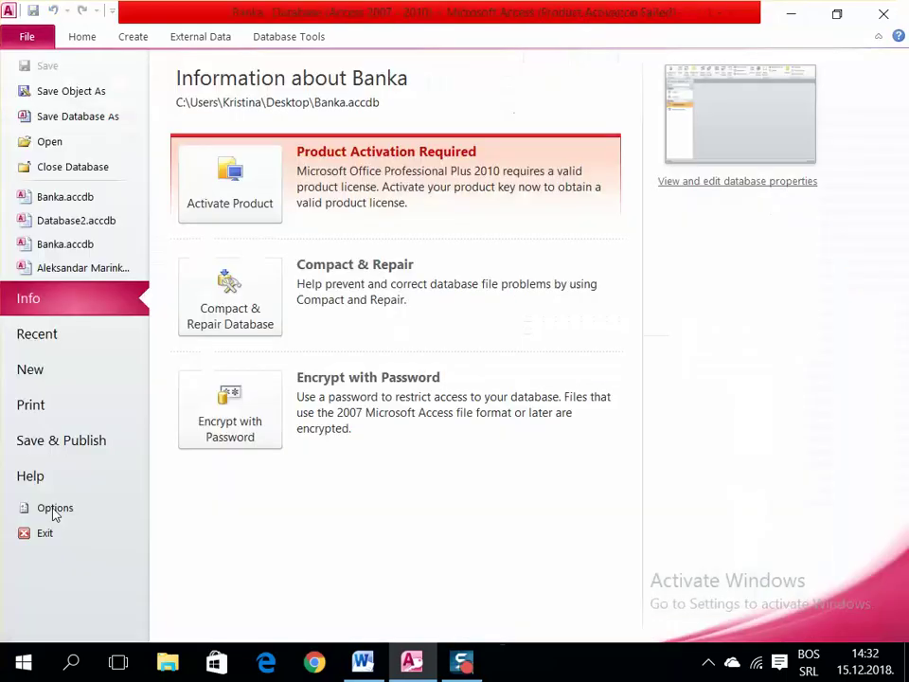